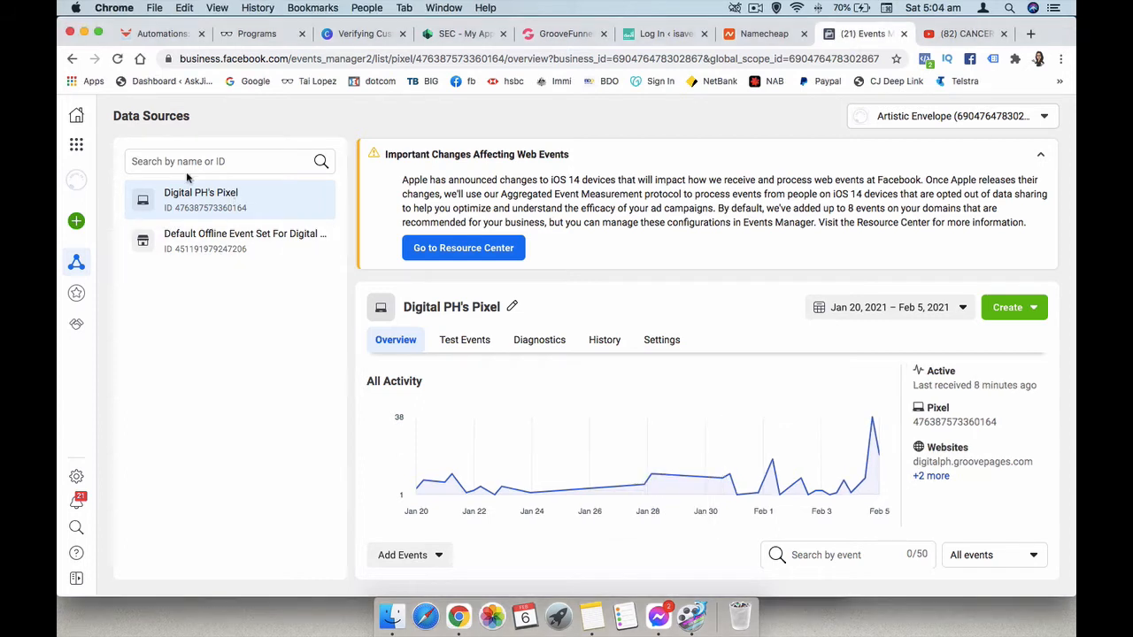
Open the Brand Safety domains in Business Settings and copy the meta-tag verification code for isavenvestify.com
{"action": "left_click", "coordinate": [77, 146]}
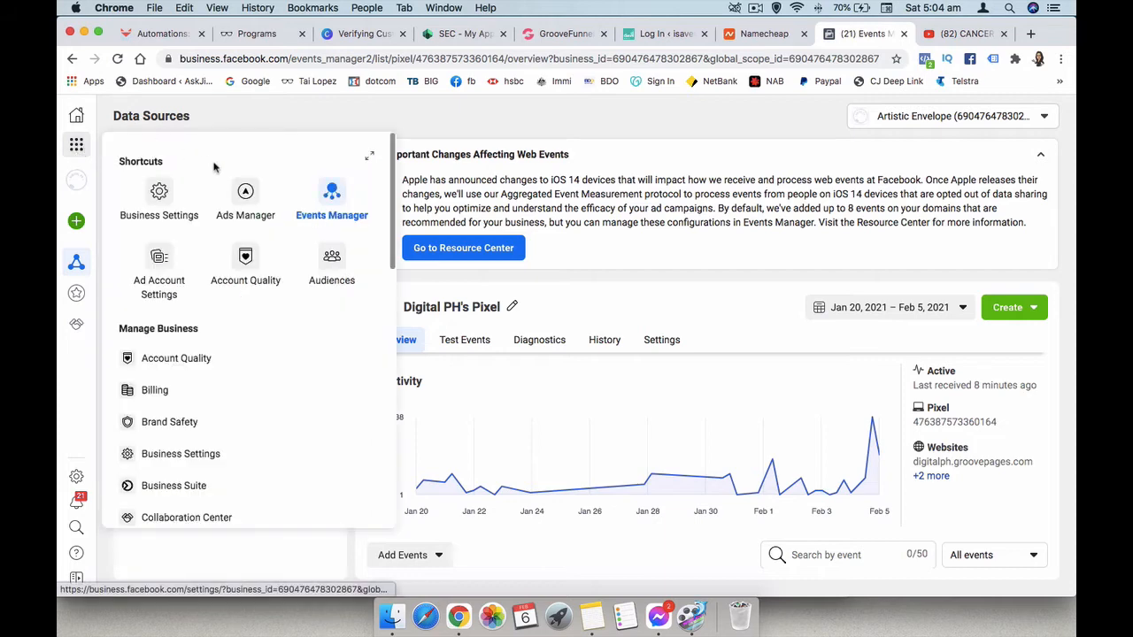
{"action": "left_click", "coordinate": [163, 192]}
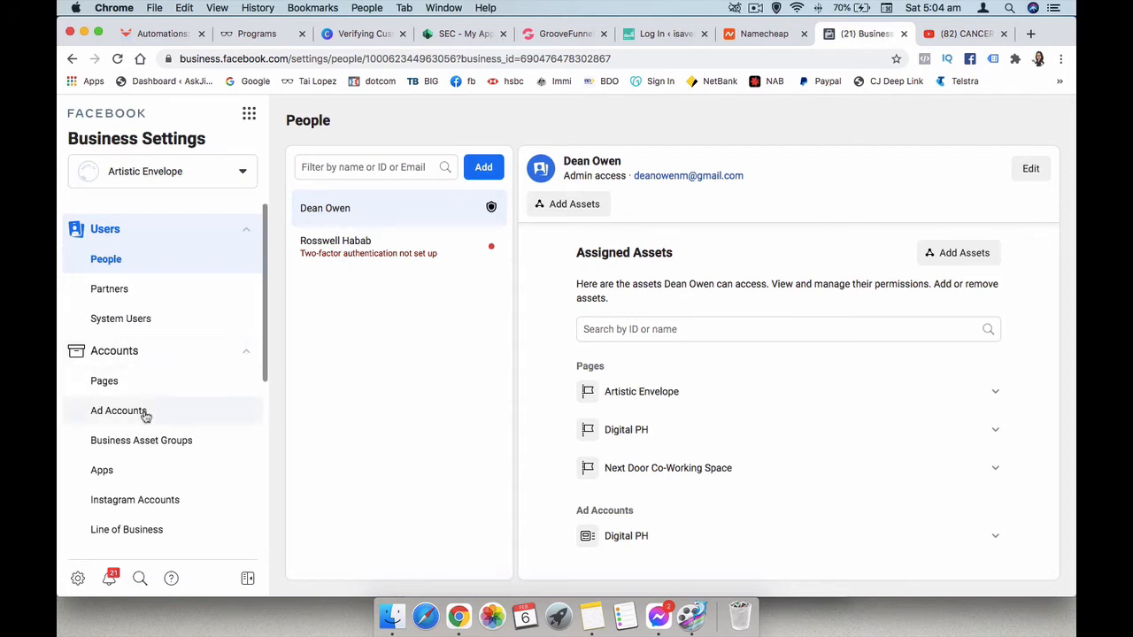
{"action": "scroll", "coordinate": [149, 414], "scroll_direction": "down", "scroll_amount": 5}
{"action": "scroll", "coordinate": [150, 414], "scroll_direction": "down", "scroll_amount": 3}
{"action": "scroll", "coordinate": [152, 361], "scroll_direction": "up", "scroll_amount": 1}
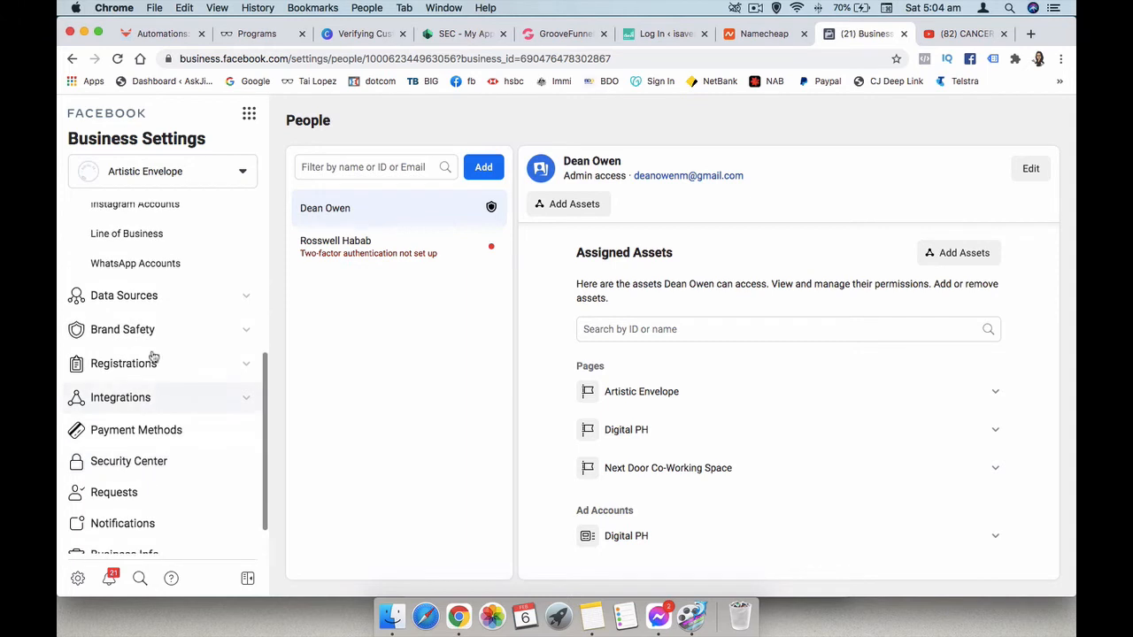
{"action": "left_click", "coordinate": [151, 331]}
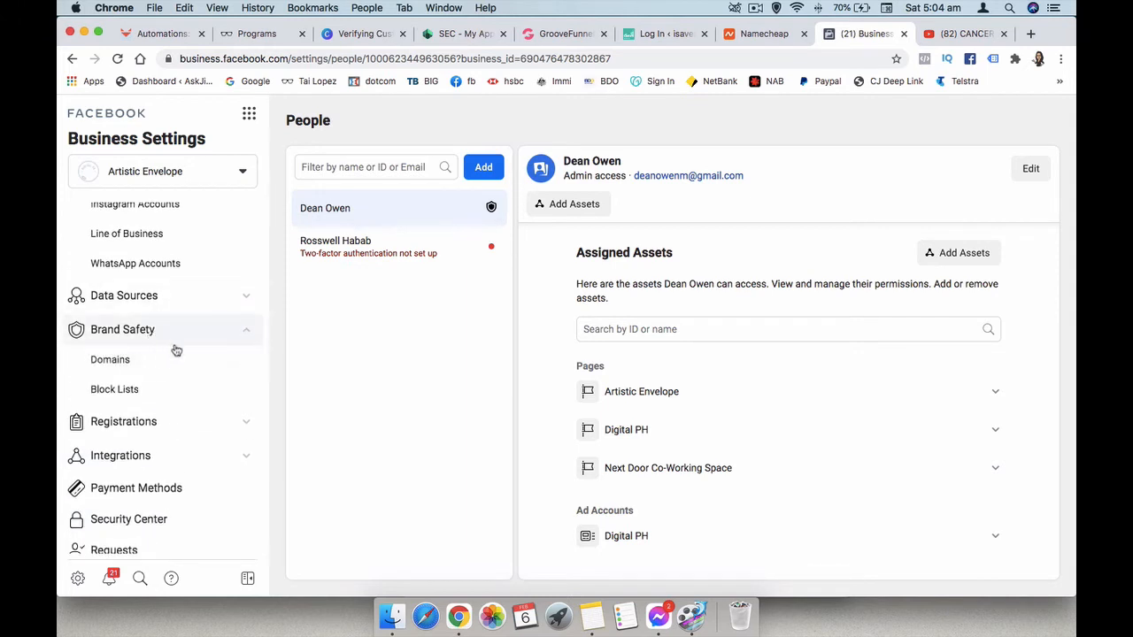
{"action": "left_click", "coordinate": [116, 361]}
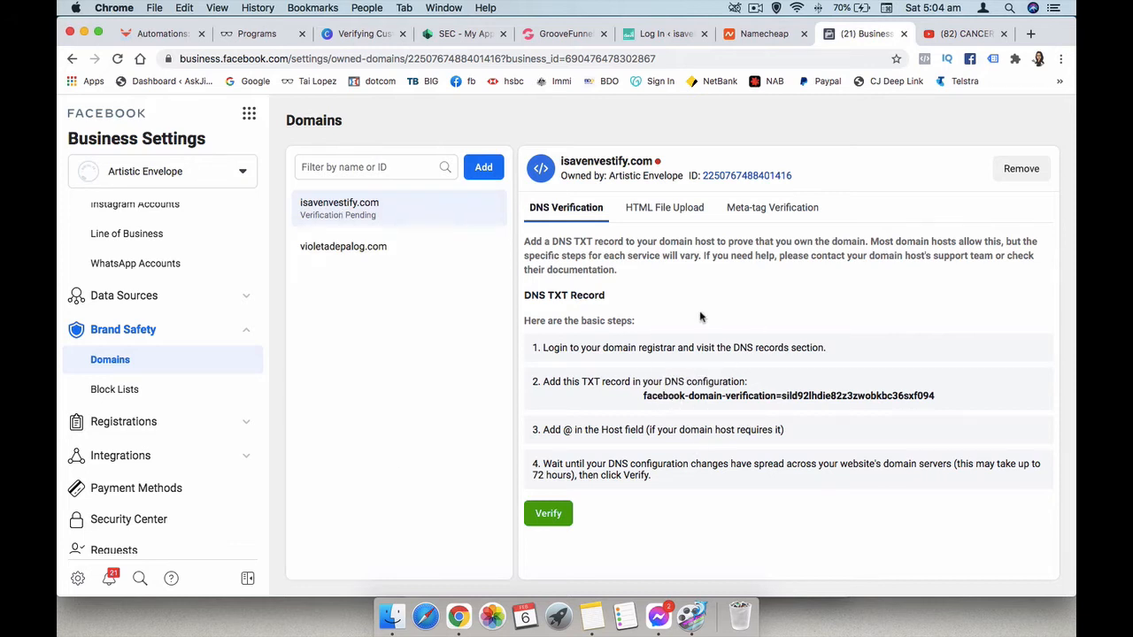
{"action": "left_click", "coordinate": [766, 211]}
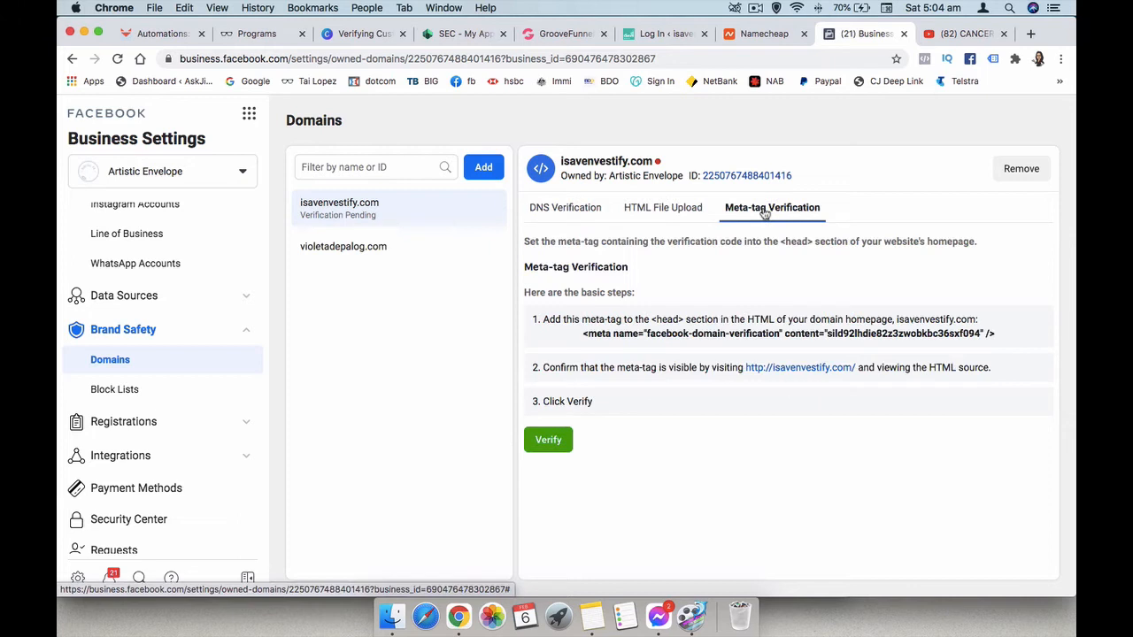
{"action": "left_click", "coordinate": [721, 340]}
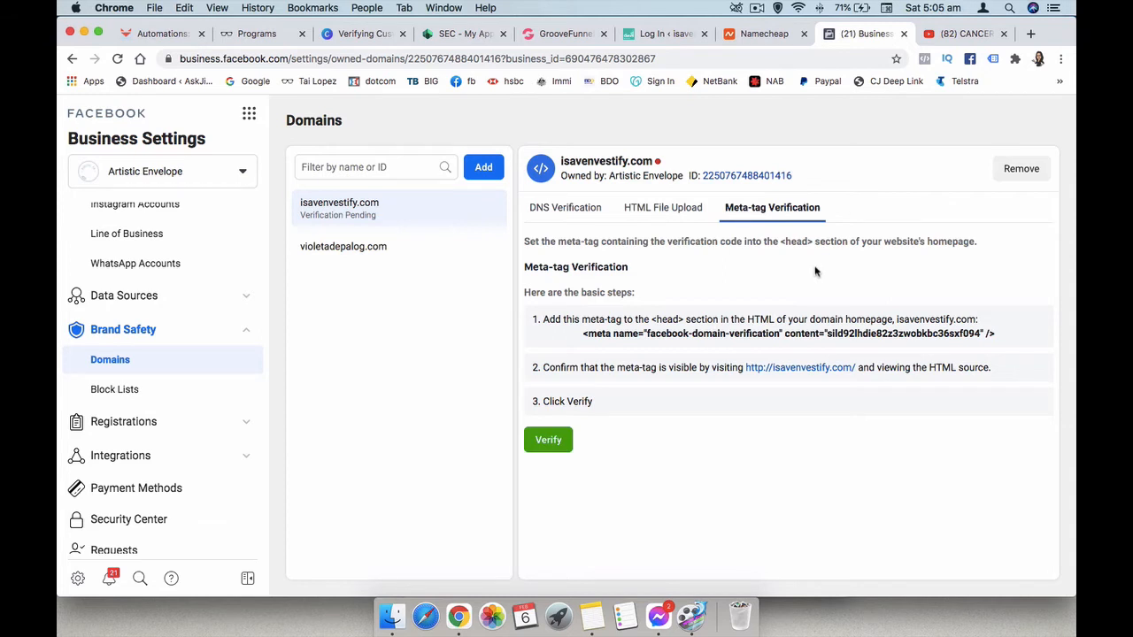
Log in to the WordPress admin of isavenvestify.com and look through the installed plugins
{"action": "left_click", "coordinate": [666, 33]}
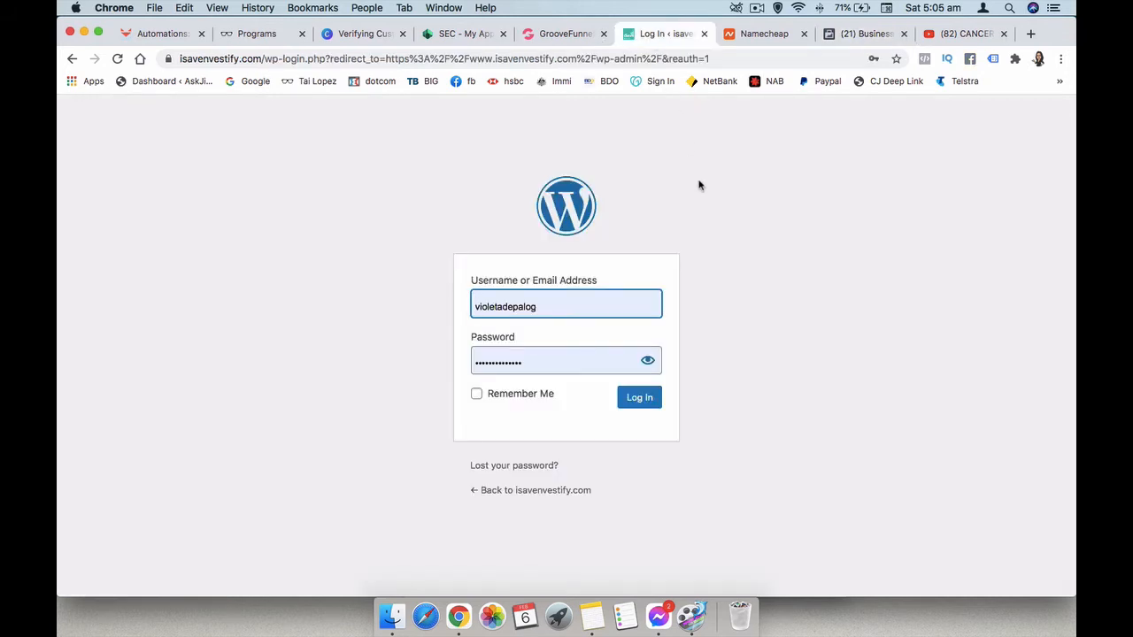
{"action": "left_click", "coordinate": [644, 398]}
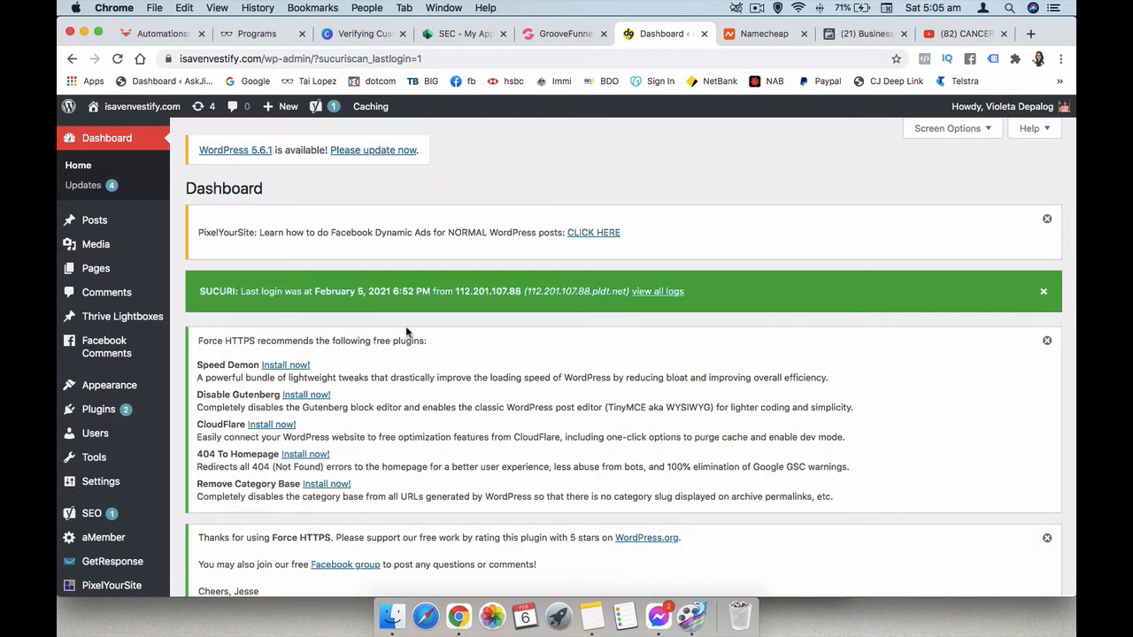
{"action": "left_click", "coordinate": [88, 414]}
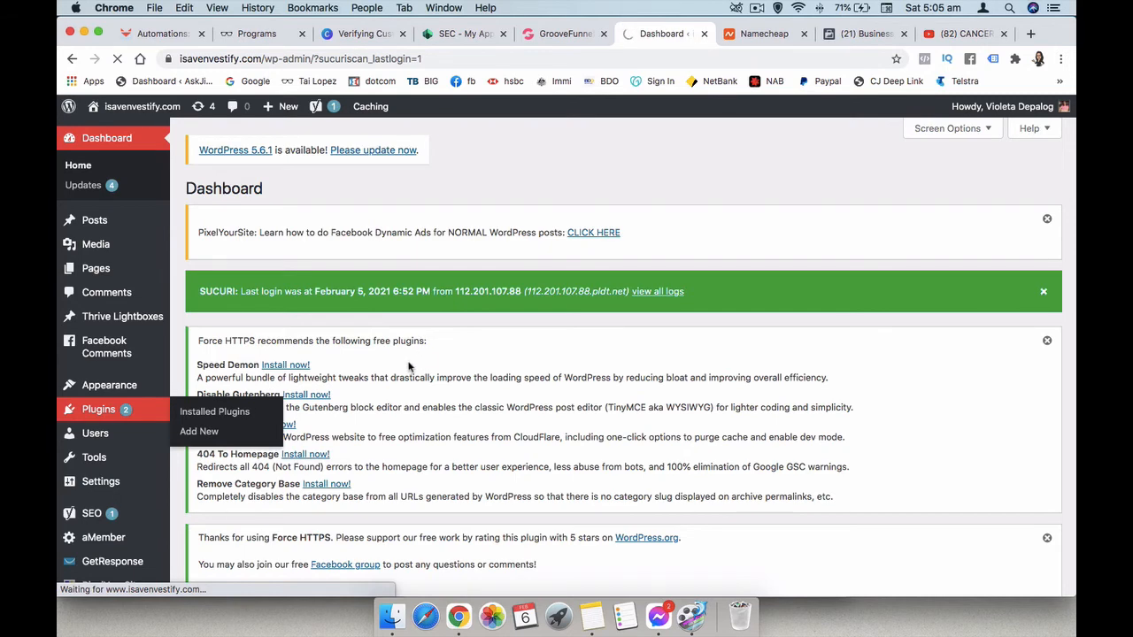
{"action": "scroll", "coordinate": [408, 365], "scroll_direction": "down", "scroll_amount": 10}
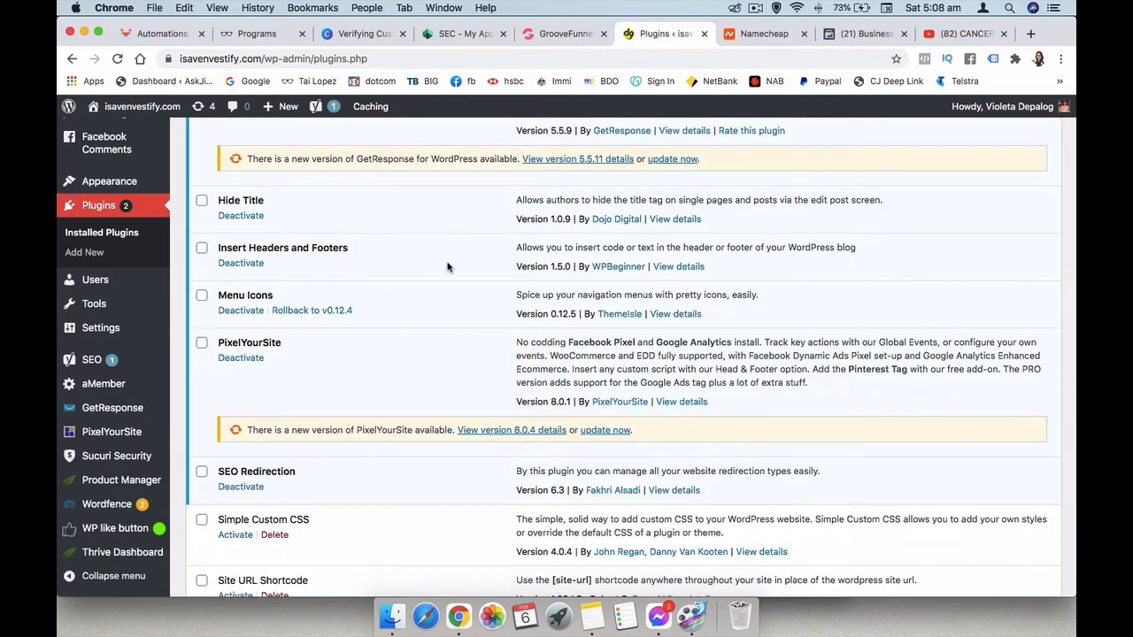
{"action": "scroll", "coordinate": [447, 267], "scroll_direction": "up", "scroll_amount": 10}
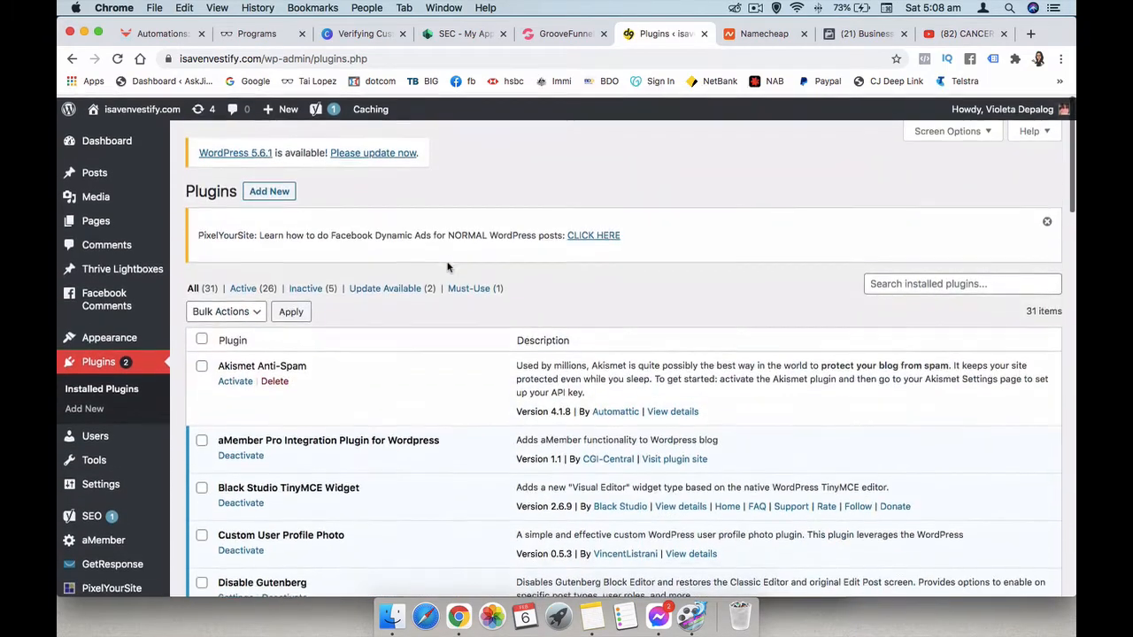
Search the plugins available to add for "insert headers and footers"
{"action": "left_click", "coordinate": [270, 191]}
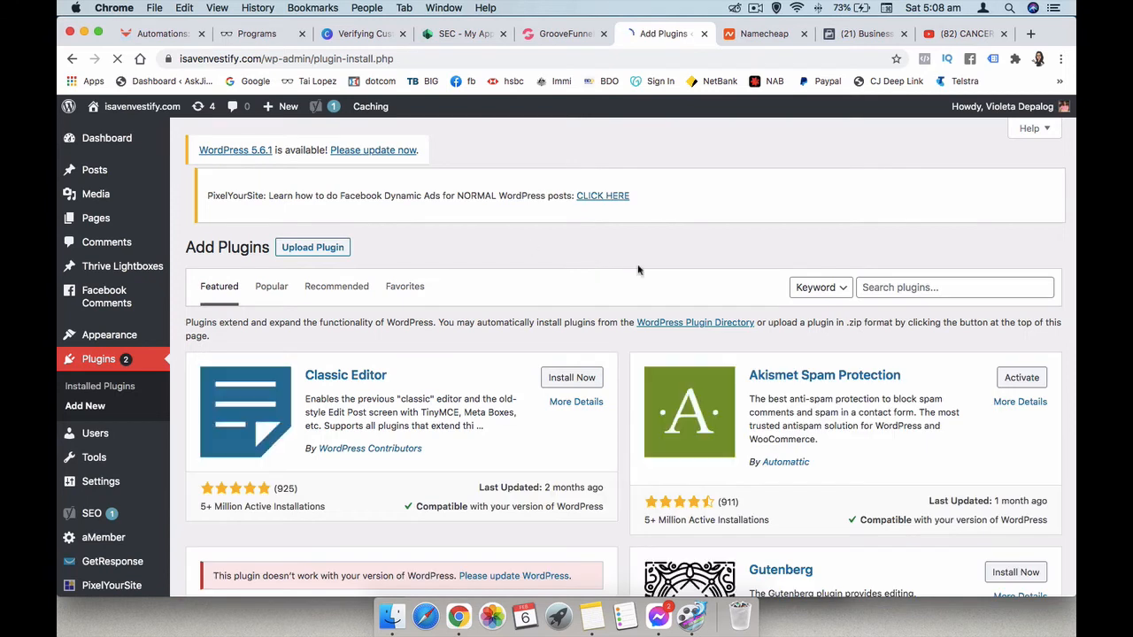
{"action": "left_click", "coordinate": [874, 298]}
{"action": "type", "text": "l"}
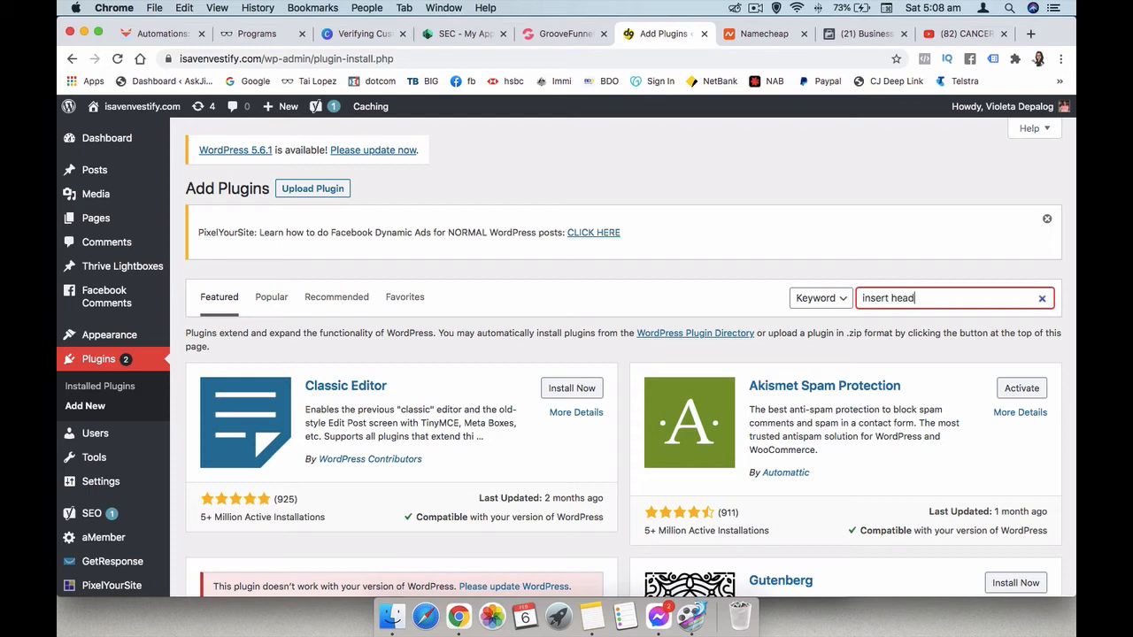
{"action": "type", "text": "nsert headers and footers"}
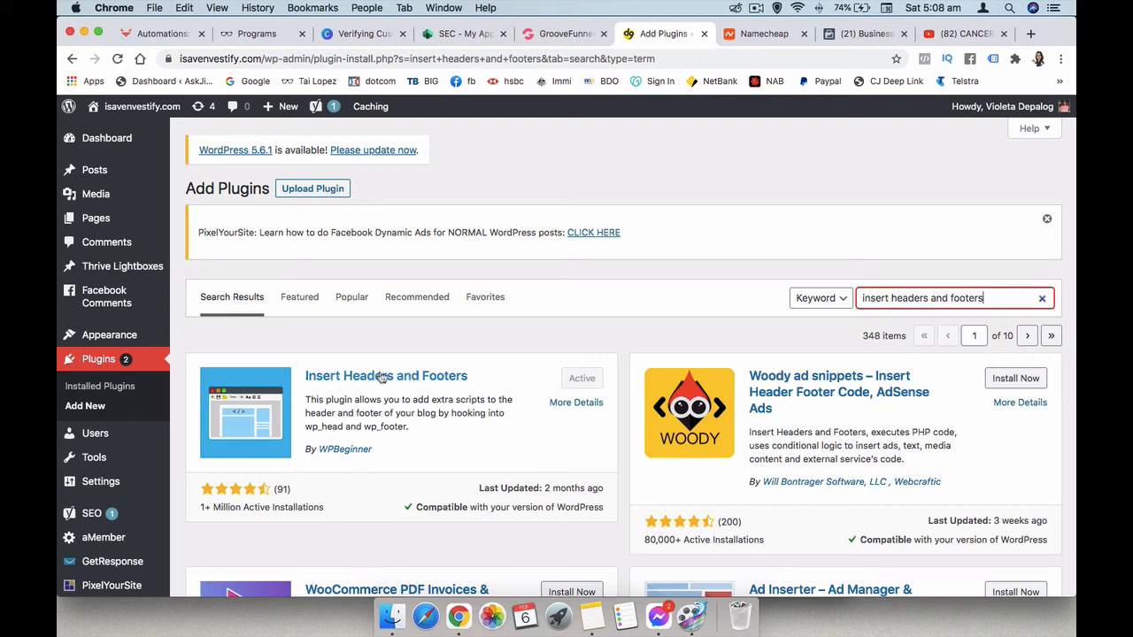
Open the settings page of the Insert Headers and Footers plugin at its header scripts
{"action": "scroll", "coordinate": [133, 364], "scroll_direction": "down", "scroll_amount": 2}
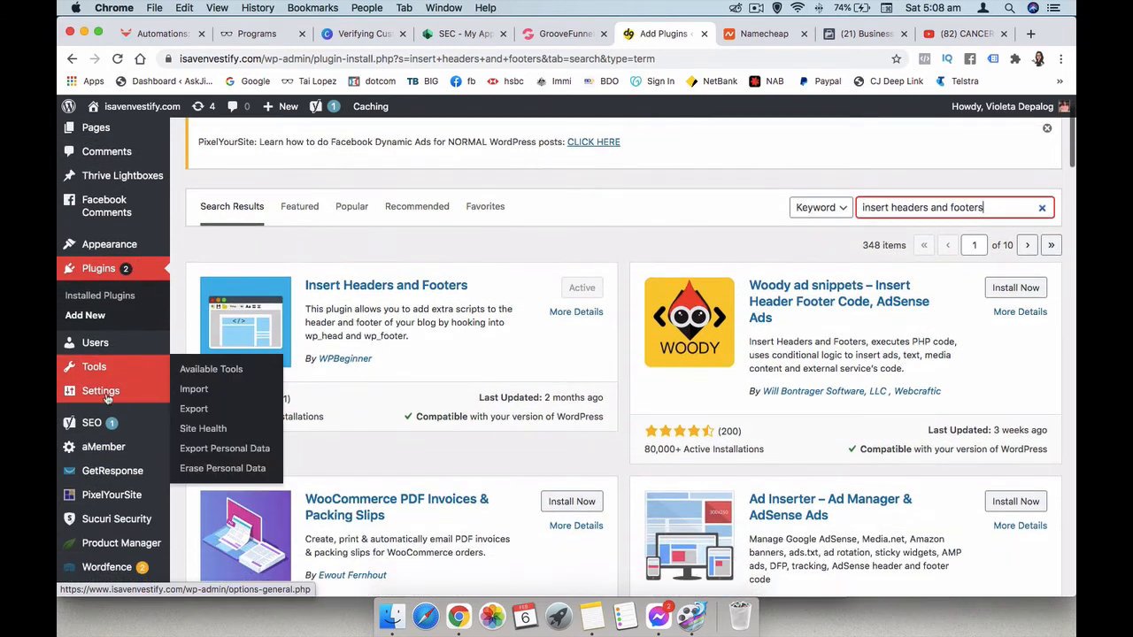
{"action": "mouse_move", "coordinate": [107, 396]}
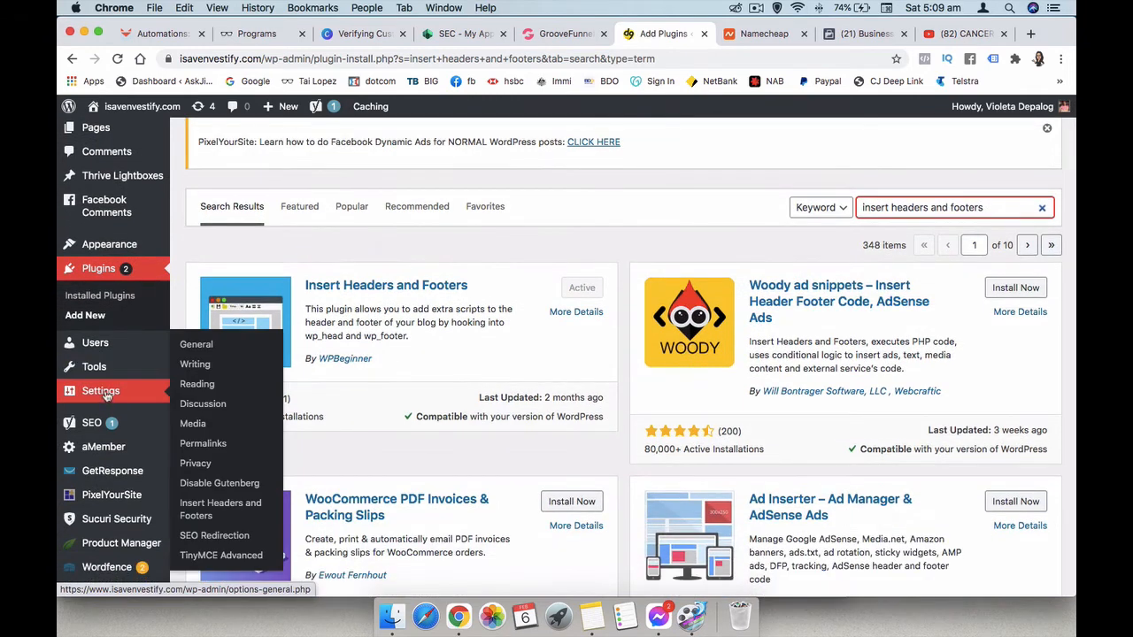
{"action": "left_click", "coordinate": [201, 510]}
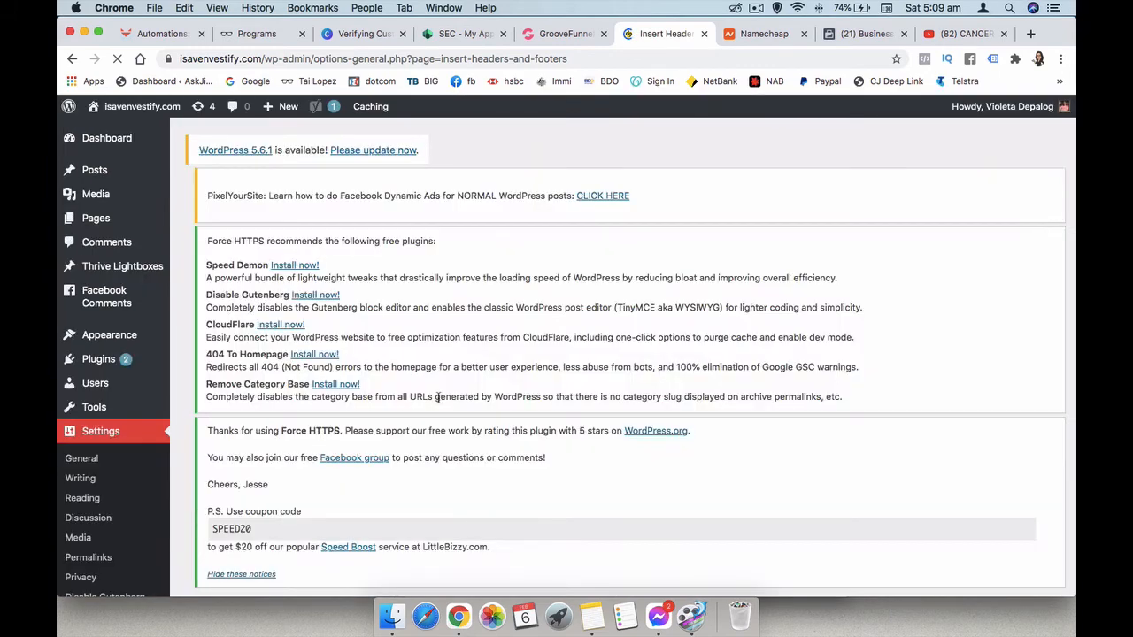
{"action": "scroll", "coordinate": [498, 364], "scroll_direction": "down", "scroll_amount": 10}
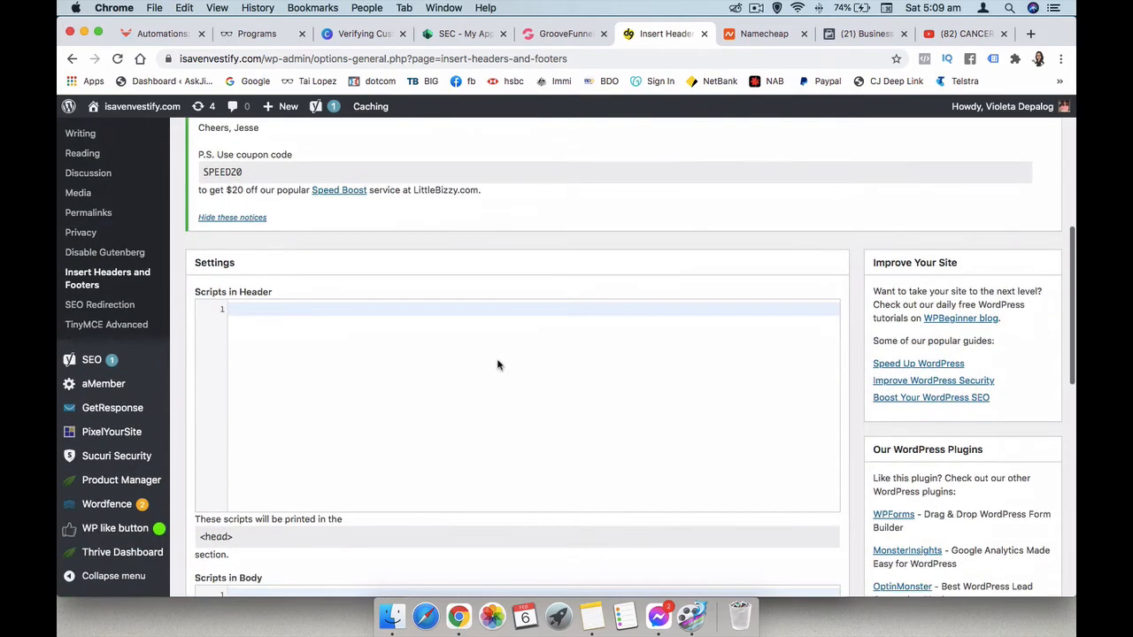
Copy the Facebook domain verification meta-tag into the plugin's Scripts in Header field and save the settings
{"action": "left_click", "coordinate": [862, 34]}
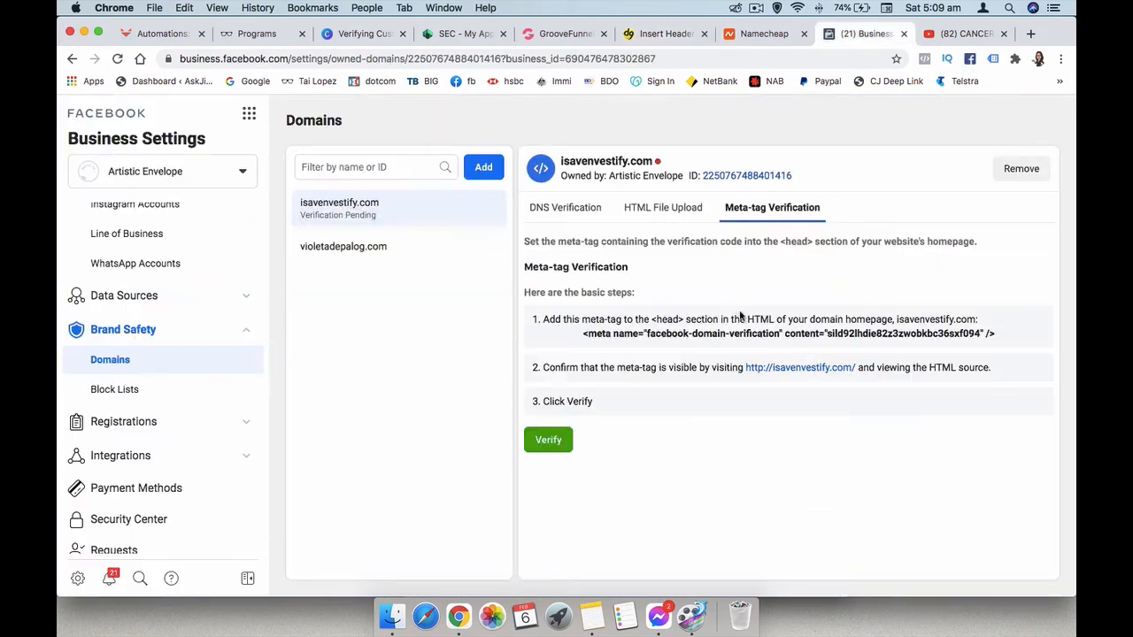
{"action": "left_click", "coordinate": [748, 342]}
{"action": "left_click", "coordinate": [660, 34]}
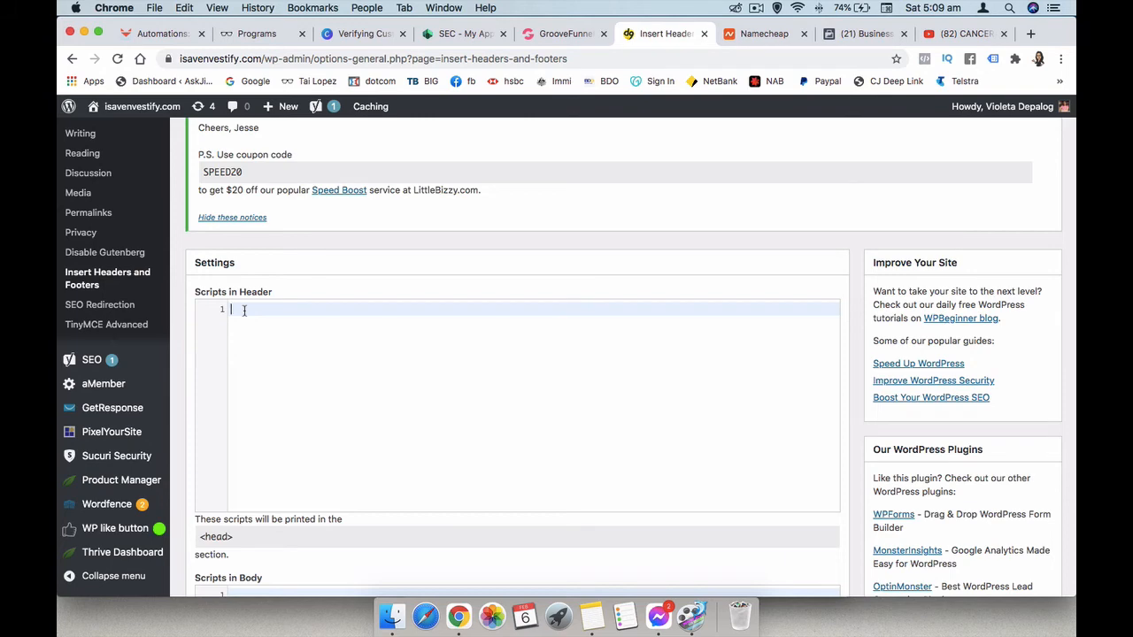
{"action": "key", "text": "super+v"}
{"action": "scroll", "coordinate": [499, 395], "scroll_direction": "down", "scroll_amount": 10}
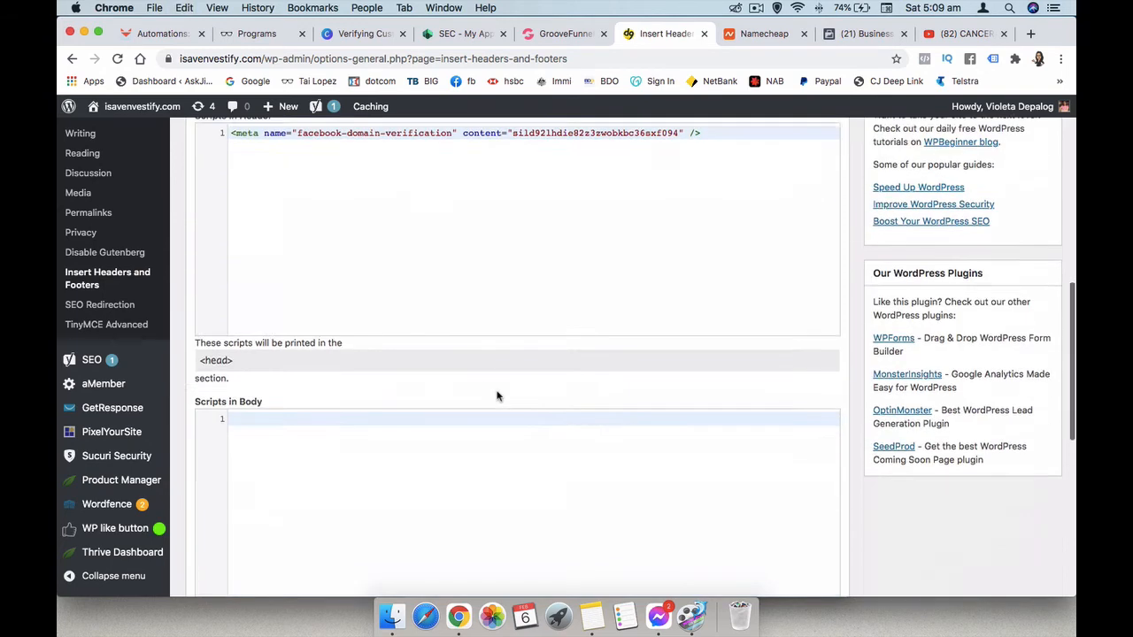
{"action": "left_click", "coordinate": [211, 498]}
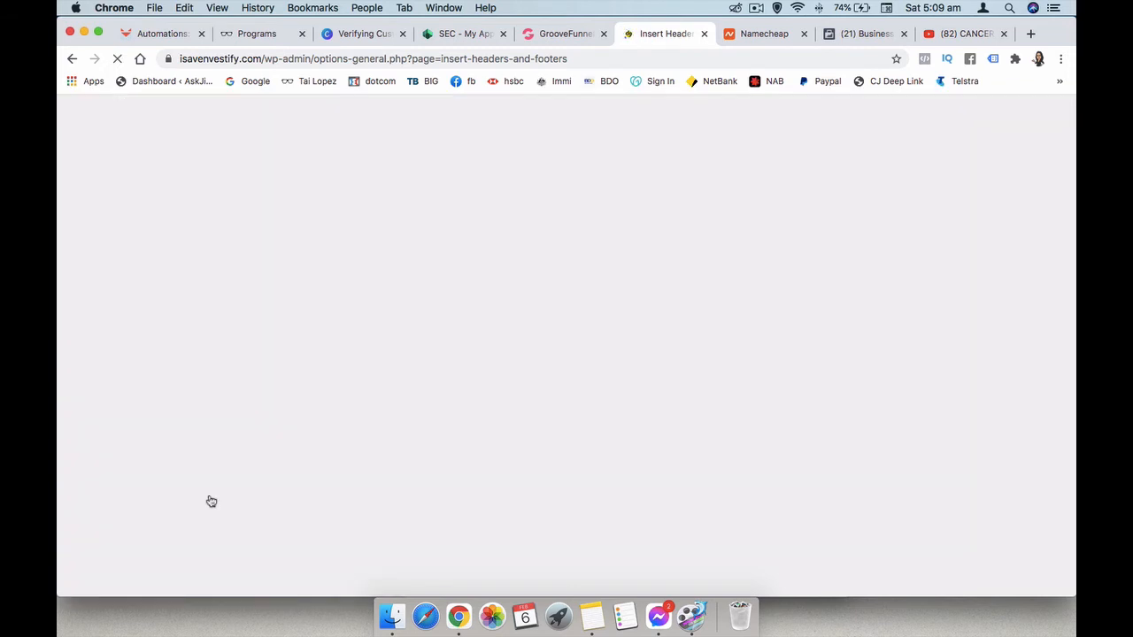
Check the saved header script and log out of the WordPress admin
{"action": "scroll", "coordinate": [458, 392], "scroll_direction": "down", "scroll_amount": 6}
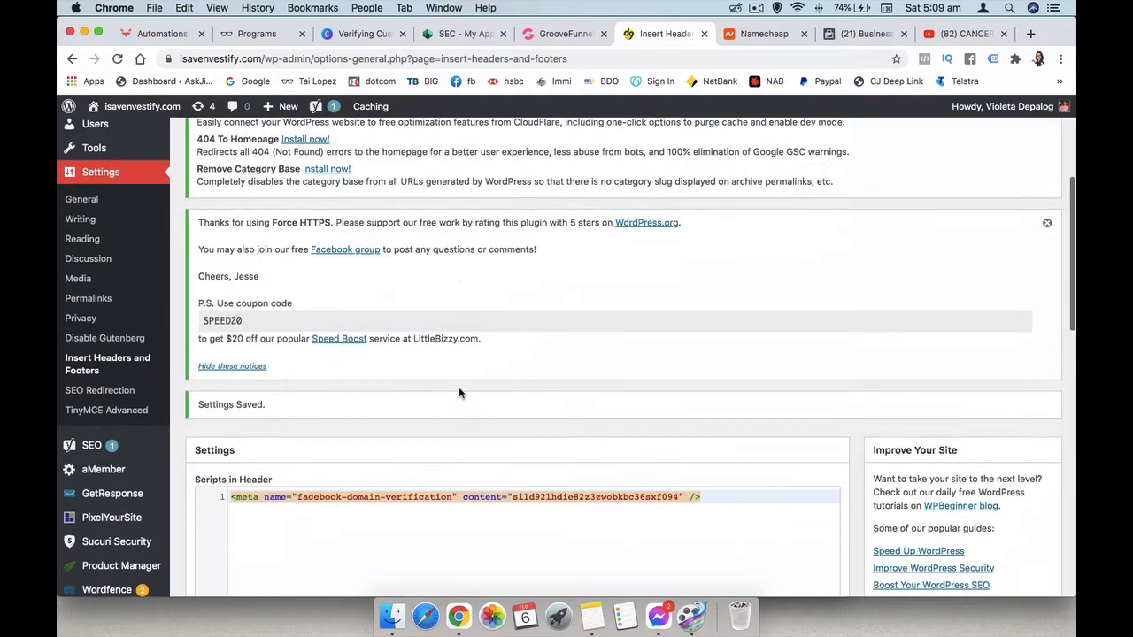
{"action": "scroll", "coordinate": [531, 372], "scroll_direction": "down", "scroll_amount": 2}
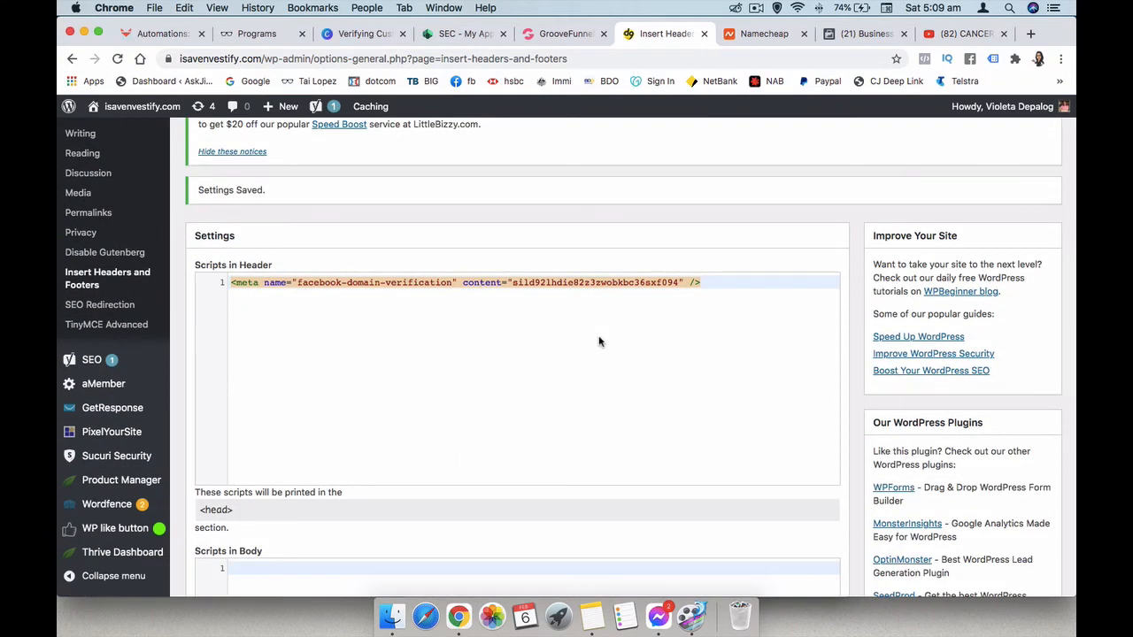
{"action": "mouse_move", "coordinate": [1020, 108]}
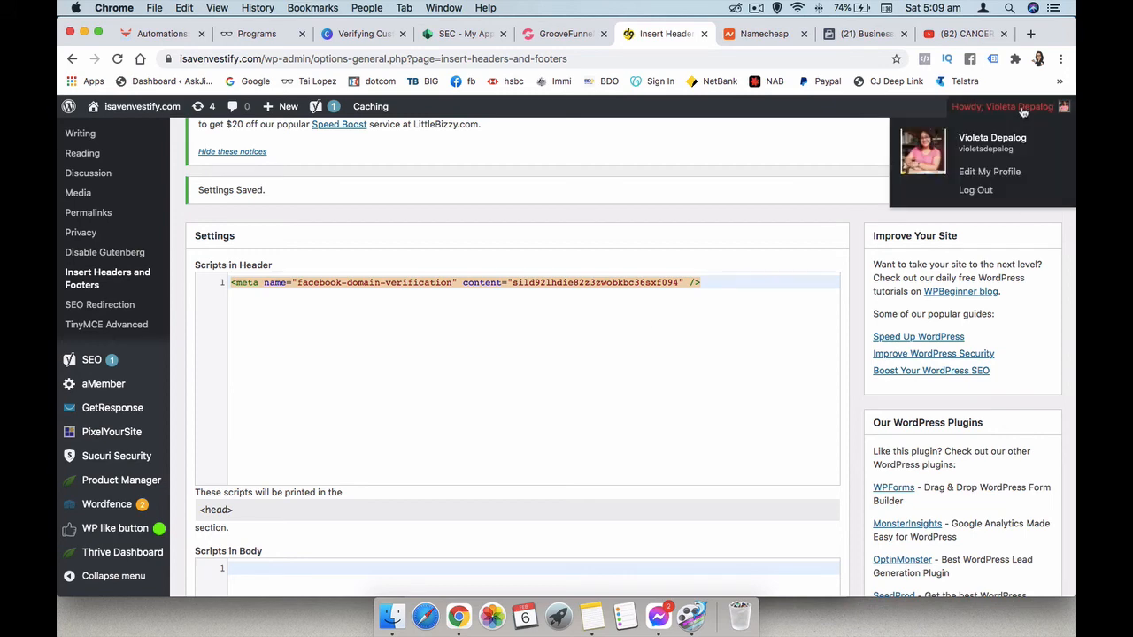
{"action": "left_click", "coordinate": [976, 191]}
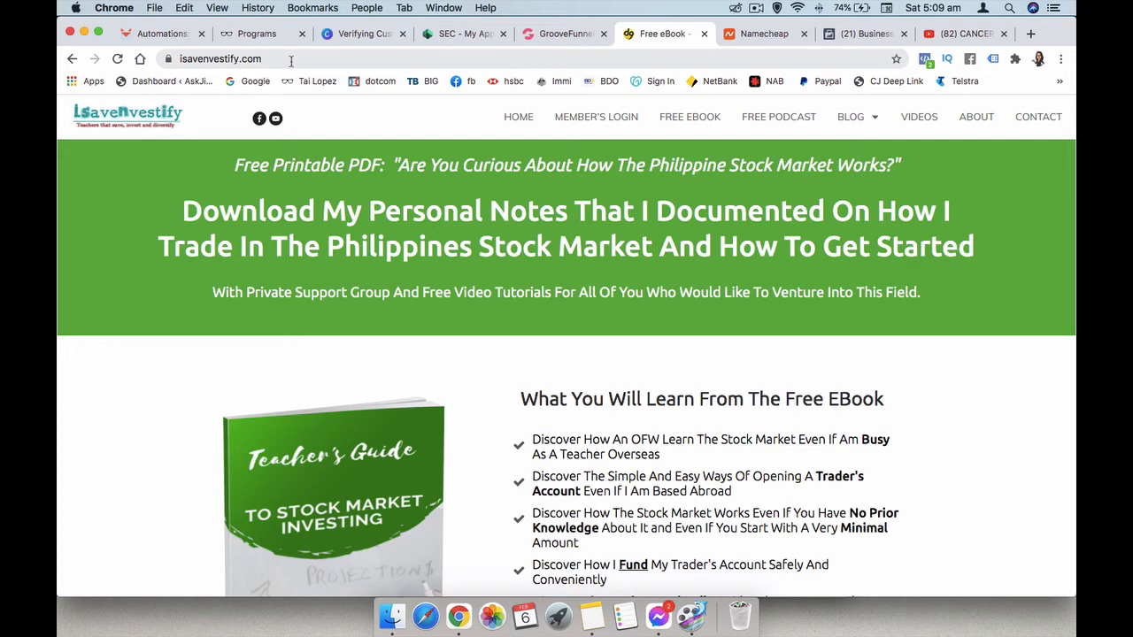
View the page source of the isavenvestify.com homepage and look for the facebook-domain-verification meta-tag
{"action": "right_click", "coordinate": [151, 182]}
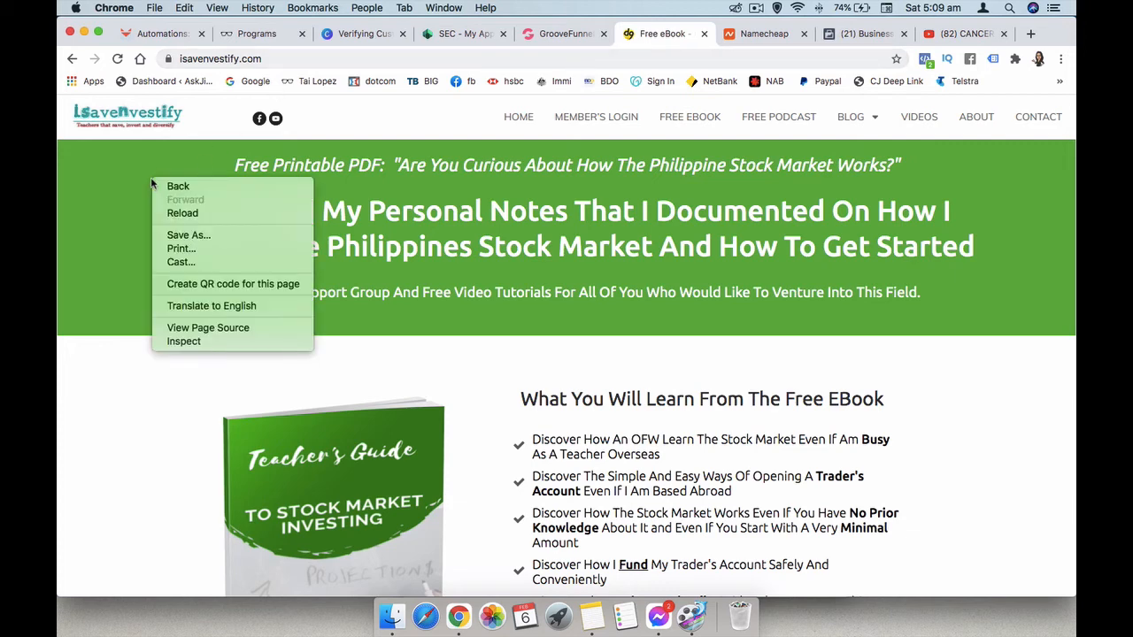
{"action": "left_click", "coordinate": [183, 329]}
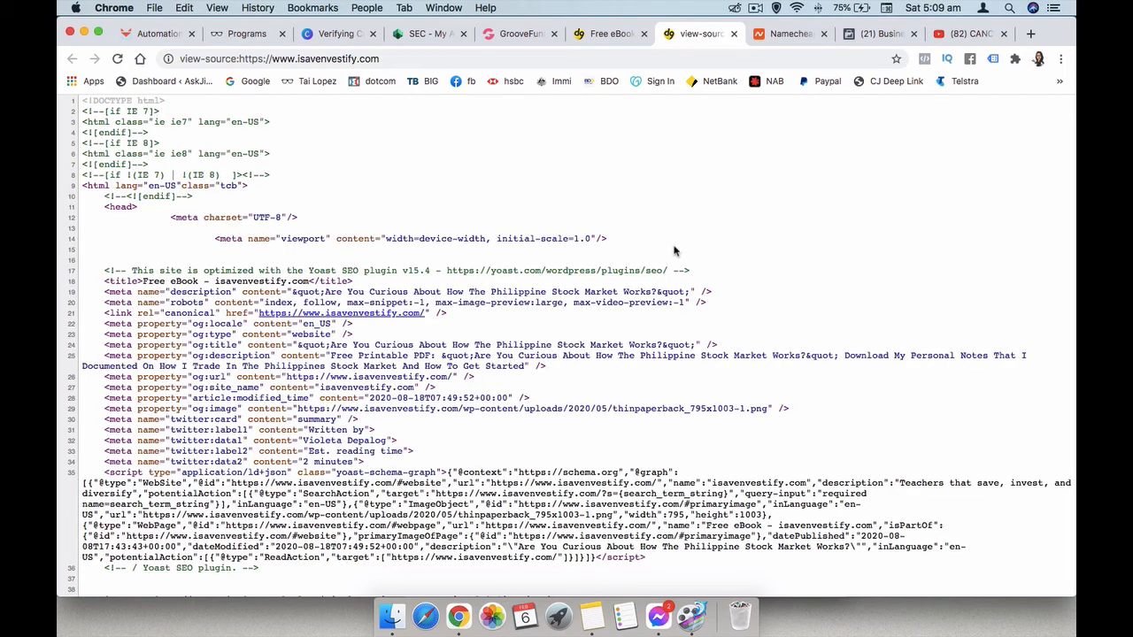
{"action": "left_click", "coordinate": [872, 33]}
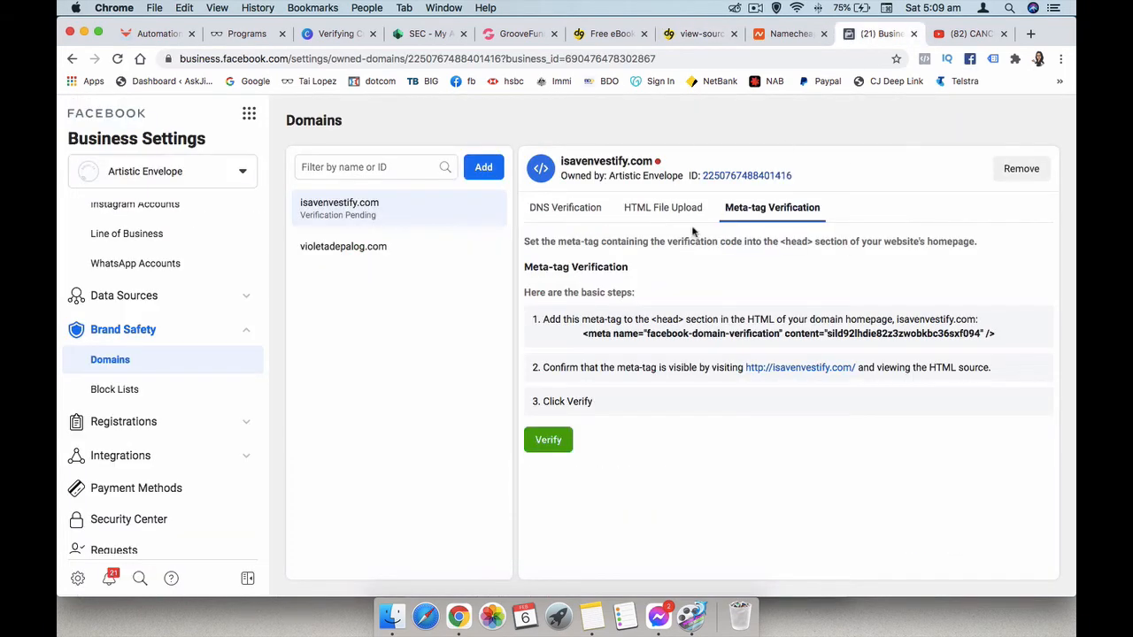
{"action": "left_click", "coordinate": [678, 36]}
{"action": "scroll", "coordinate": [393, 337], "scroll_direction": "down", "scroll_amount": 10}
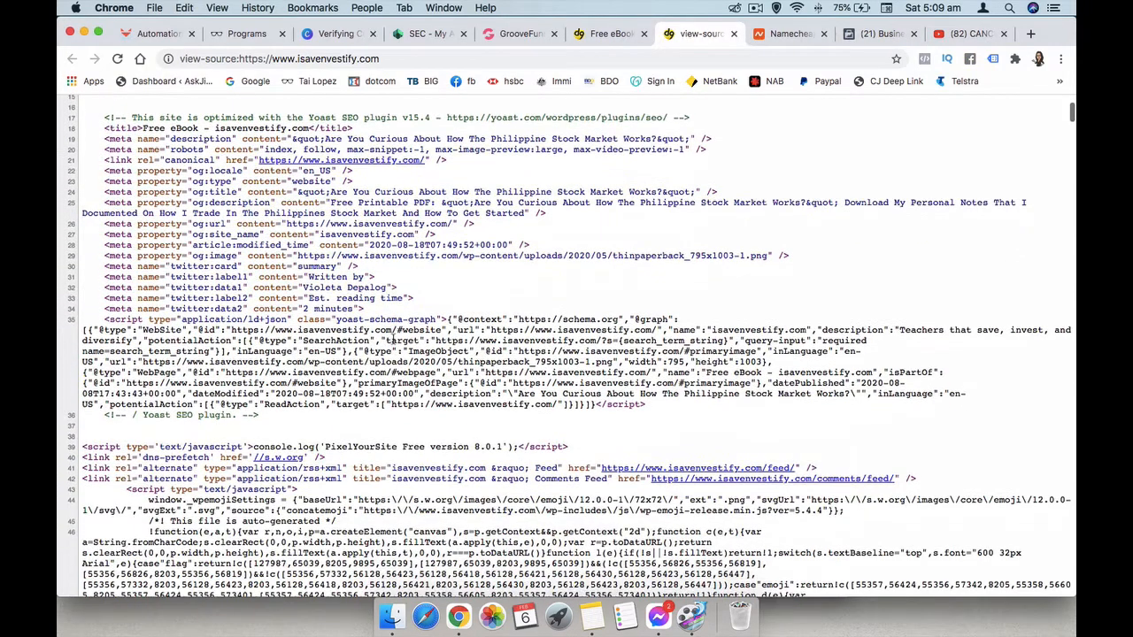
{"action": "left_click", "coordinate": [871, 34]}
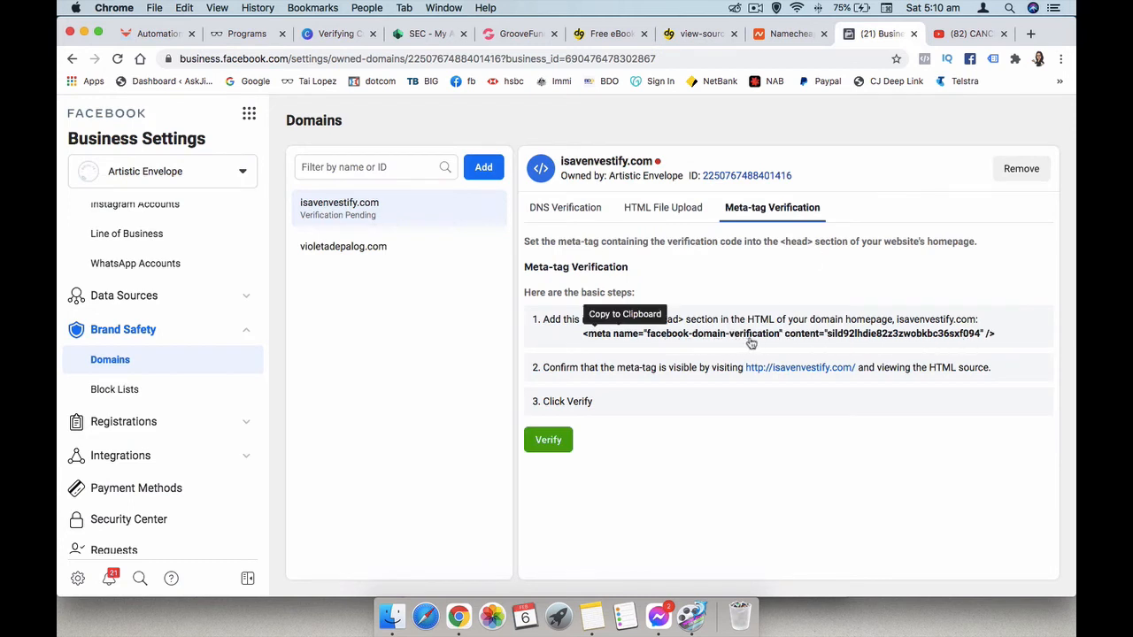
{"action": "left_click", "coordinate": [709, 33]}
{"action": "scroll", "coordinate": [470, 279], "scroll_direction": "down", "scroll_amount": 10}
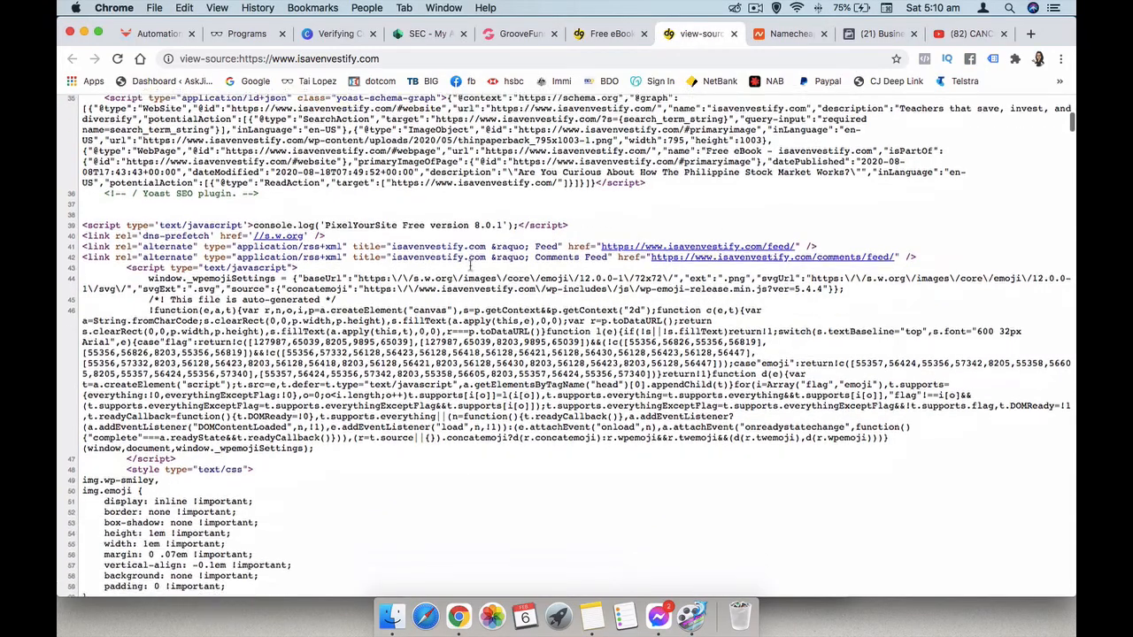
{"action": "scroll", "coordinate": [470, 272], "scroll_direction": "down", "scroll_amount": 9}
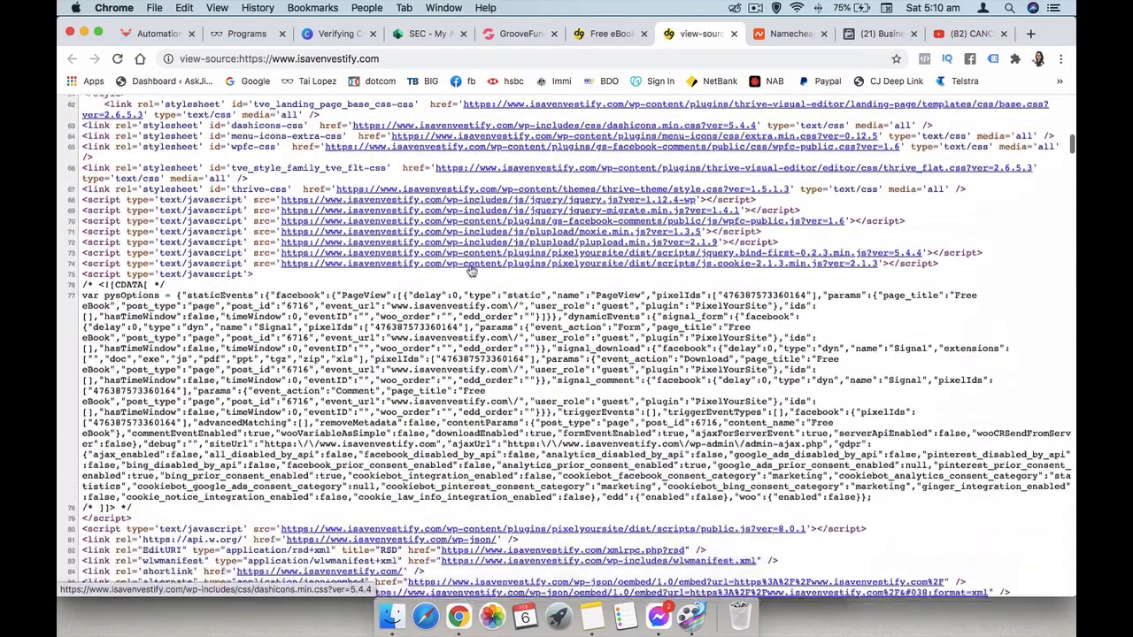
{"action": "scroll", "coordinate": [470, 266], "scroll_direction": "down", "scroll_amount": 2}
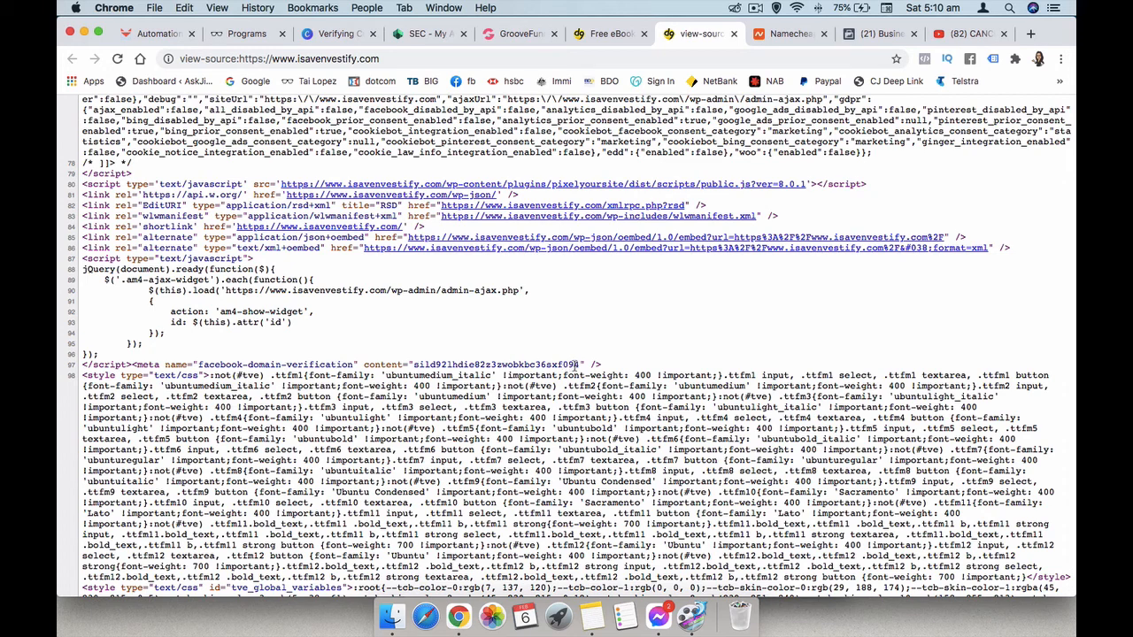
Return to the Facebook domain settings and run the meta-tag verification for isavenvestify.com
{"action": "left_click", "coordinate": [875, 37]}
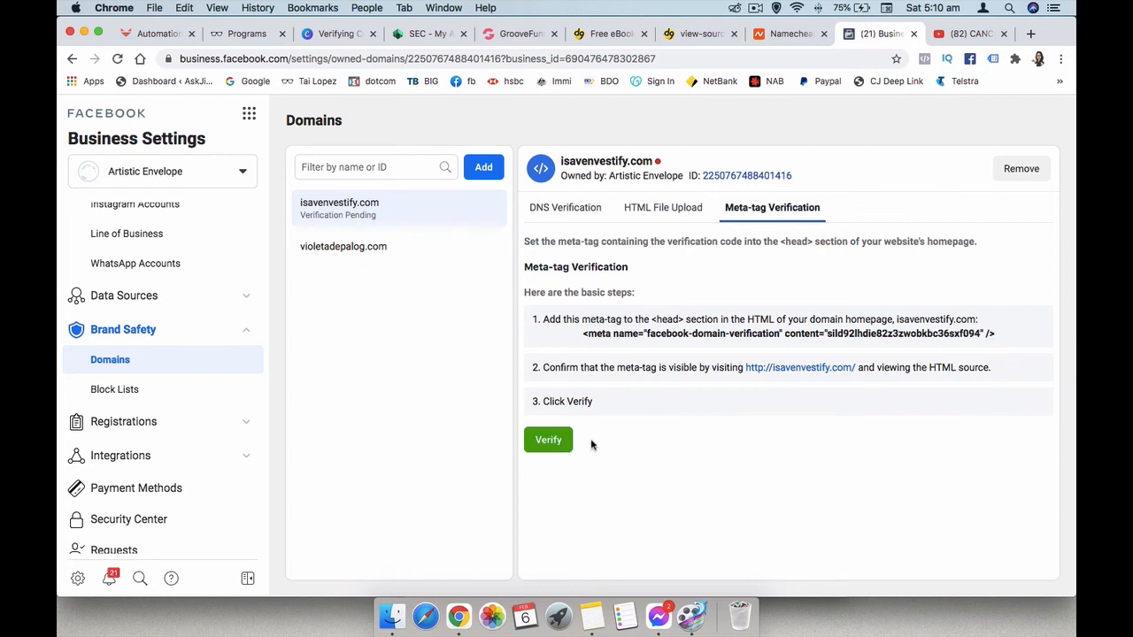
{"action": "left_click", "coordinate": [547, 441]}
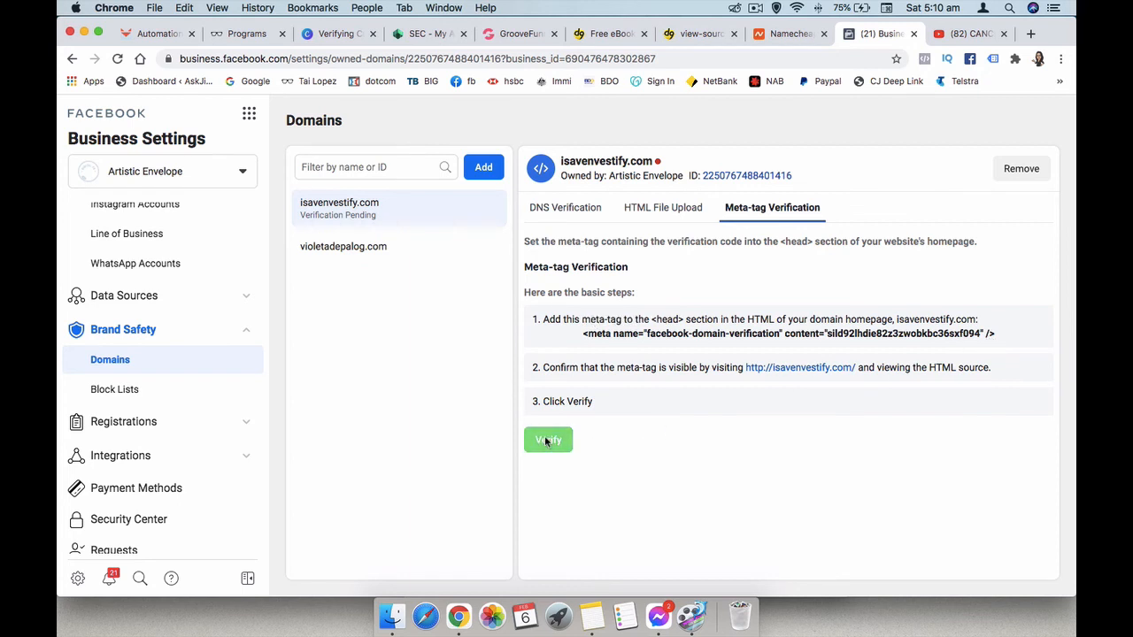